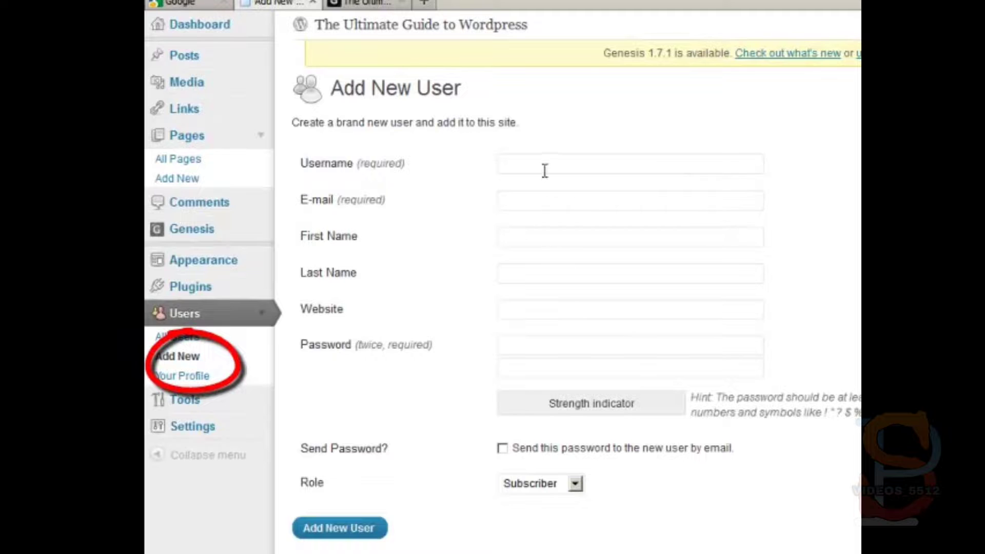
left_click(542, 167)
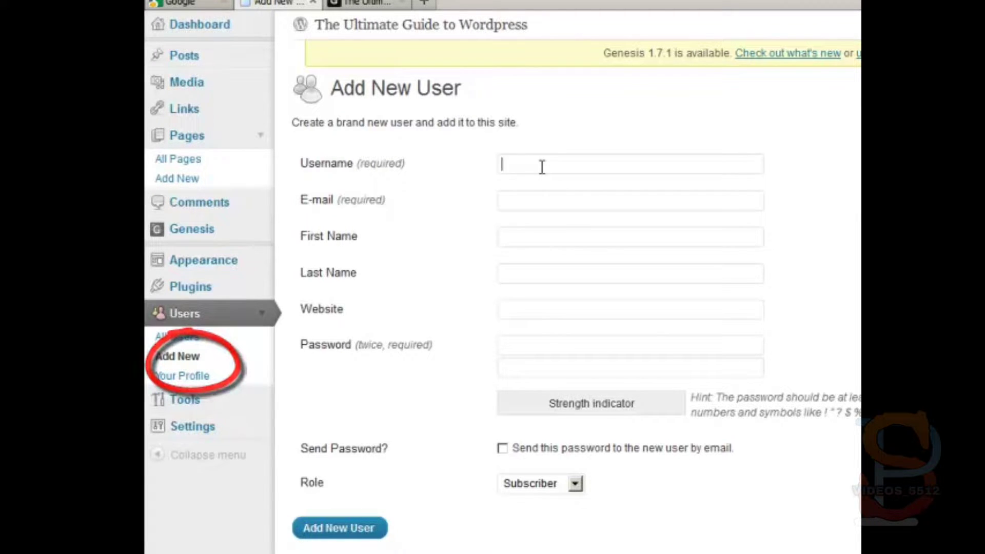
type("Bill")
key("Tab")
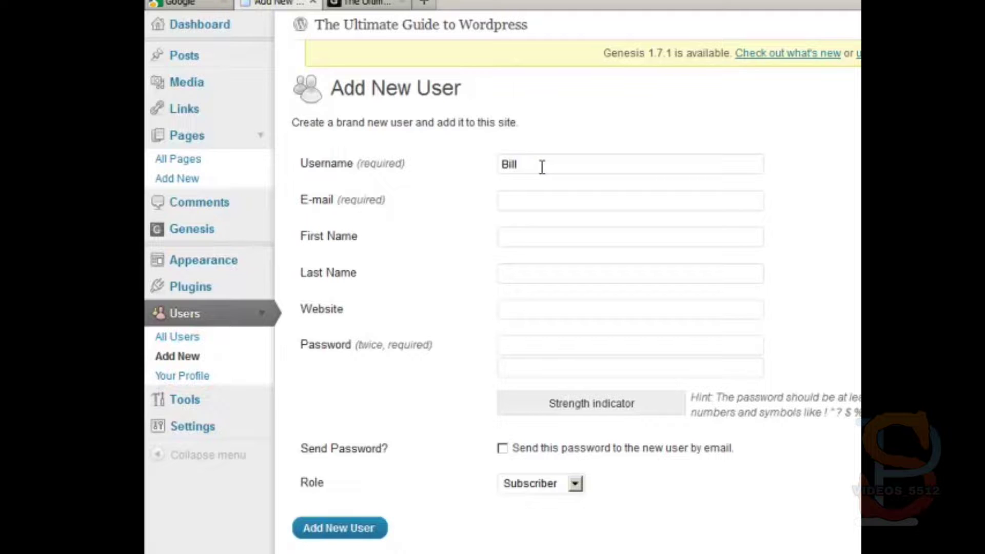
key("Tab")
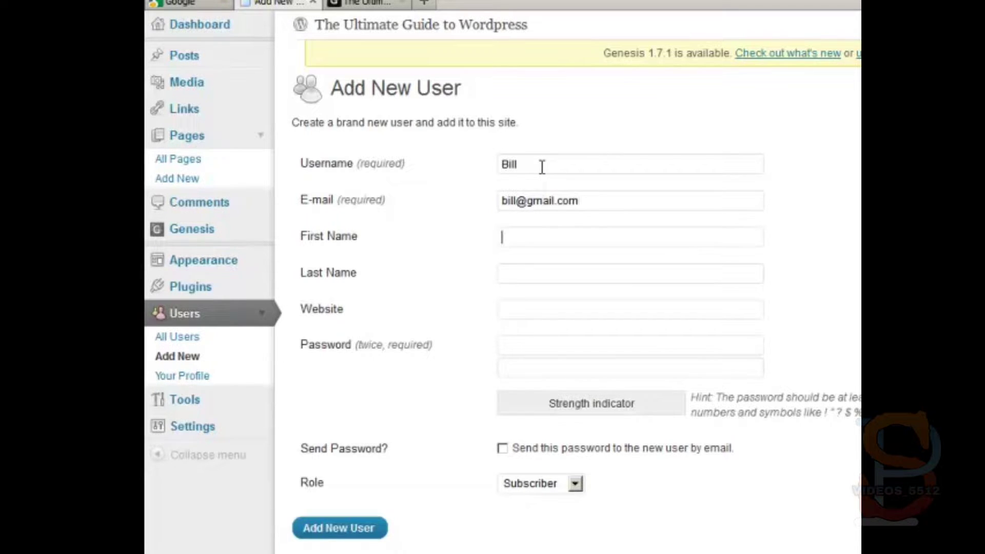
type("Bill")
key("Tab")
type("Smith")
key("Tab")
type("http:")
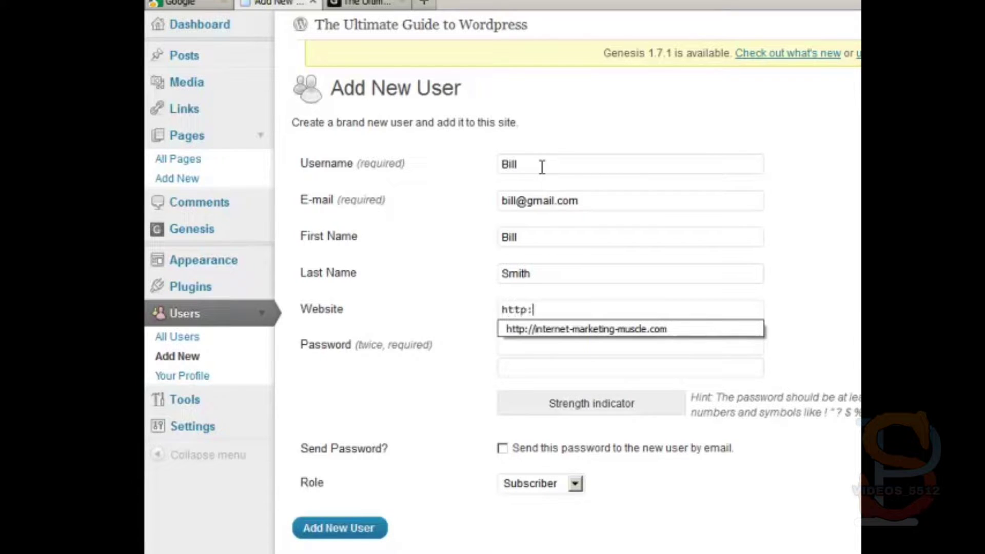
type("//")
key("Down")
key("Tab")
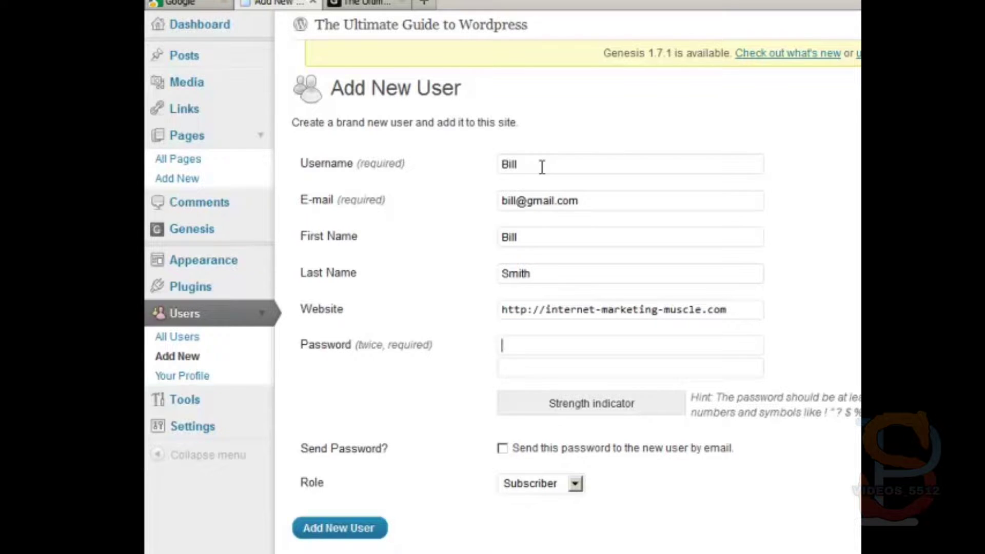
Enter the new user's password and retype it in the confirmation field
type("password")
key("BackSpace")
key("BackSpace")
key("BackSpace")
key("BackSpace")
key("BackSpace")
key("BackSpace")
key("BackSpace")
key("BackSpace")
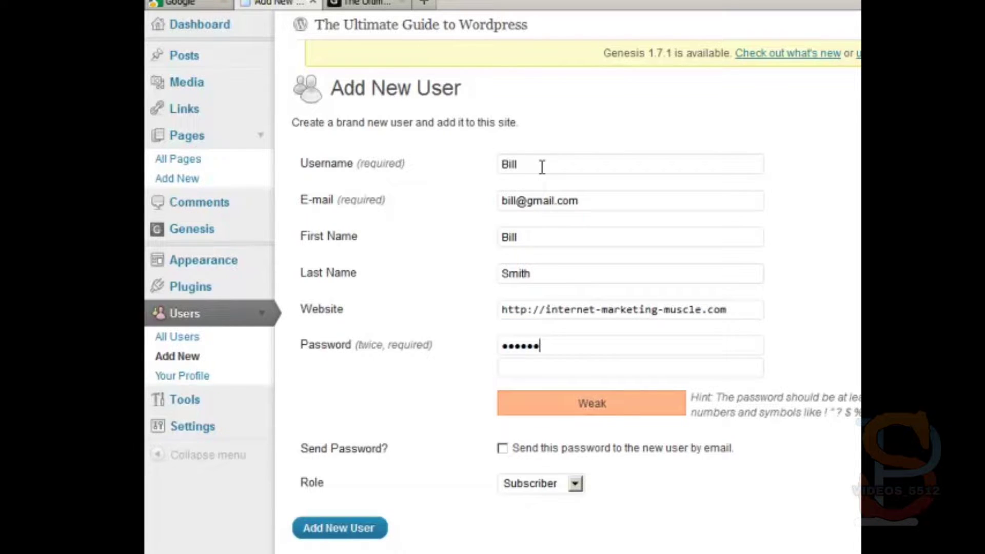
type("123456")
key("ctrl+a")
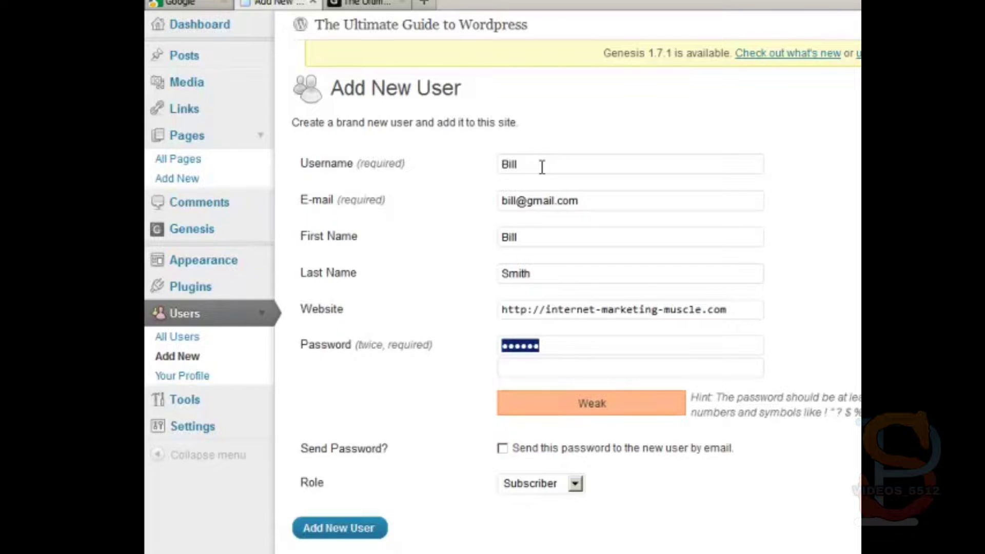
key("Tab")
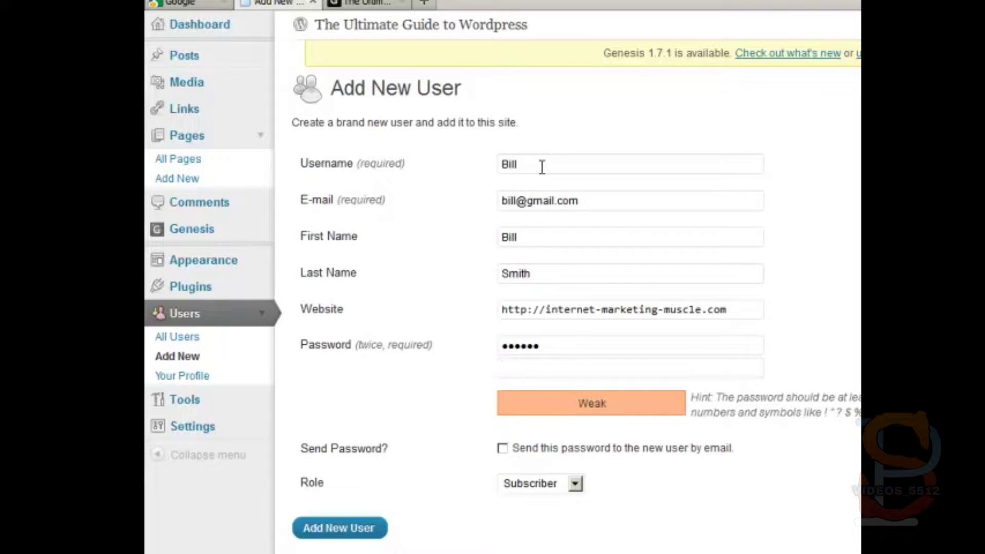
key("ctrl+v")
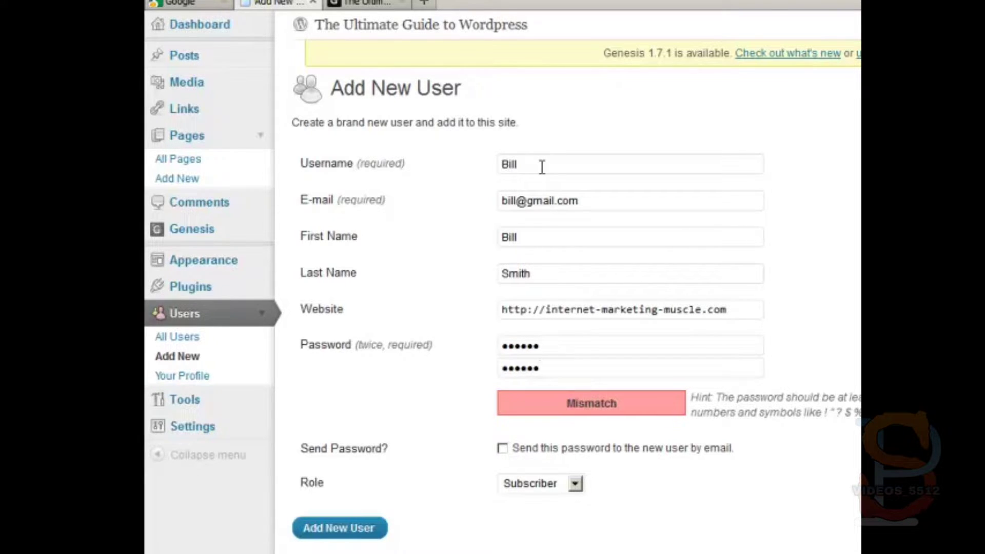
key("ctrl+a")
key("BackSpace")
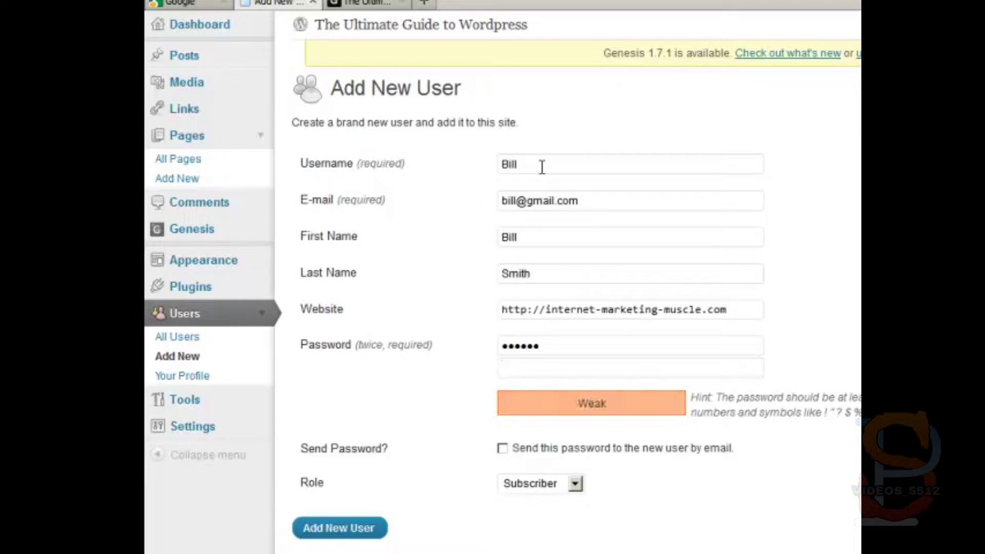
key("shift+Tab")
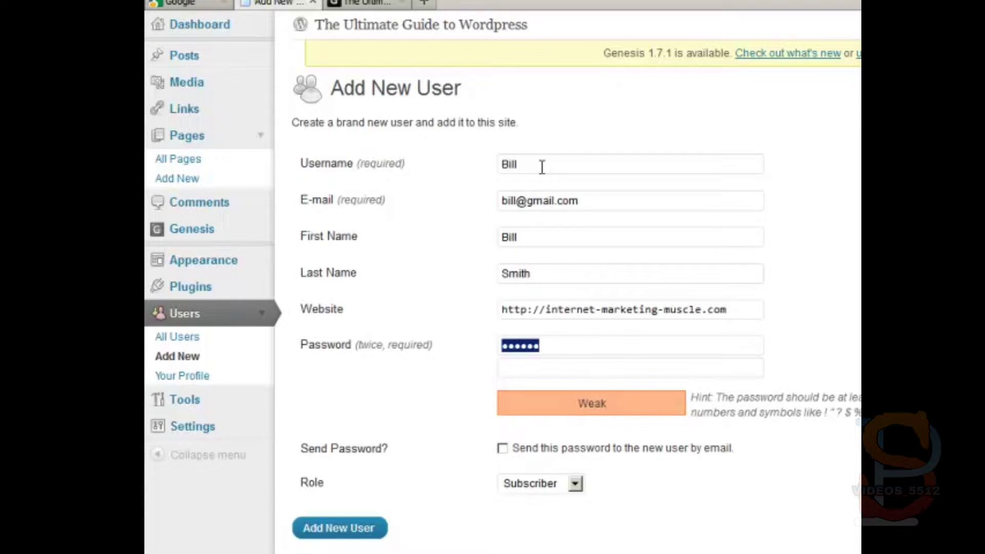
type("•••••••")
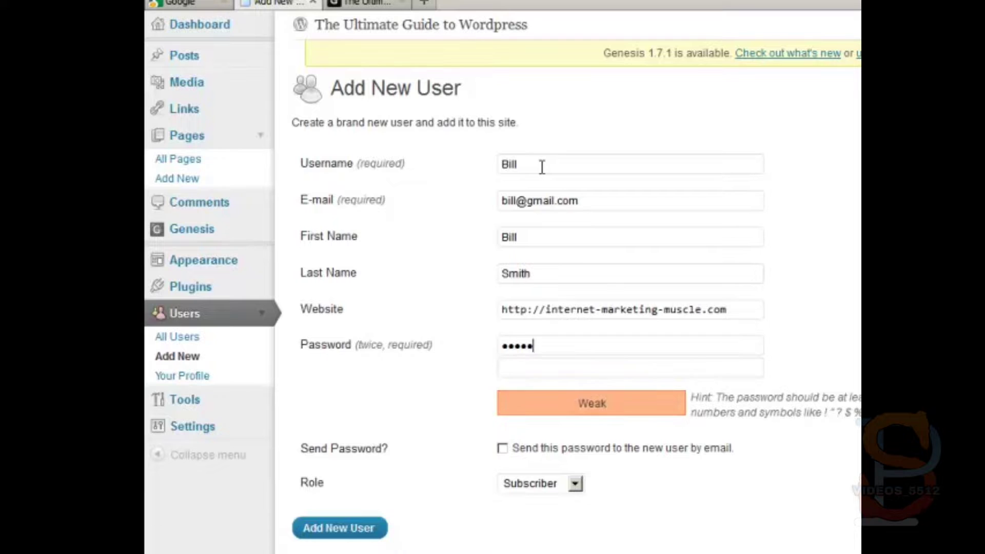
key("Tab")
type("••••••")
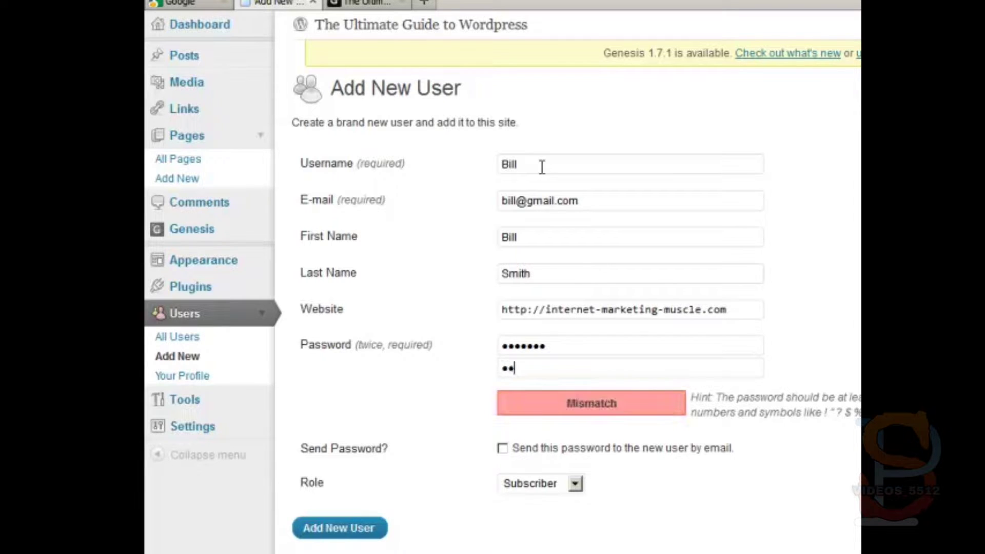
type("•")
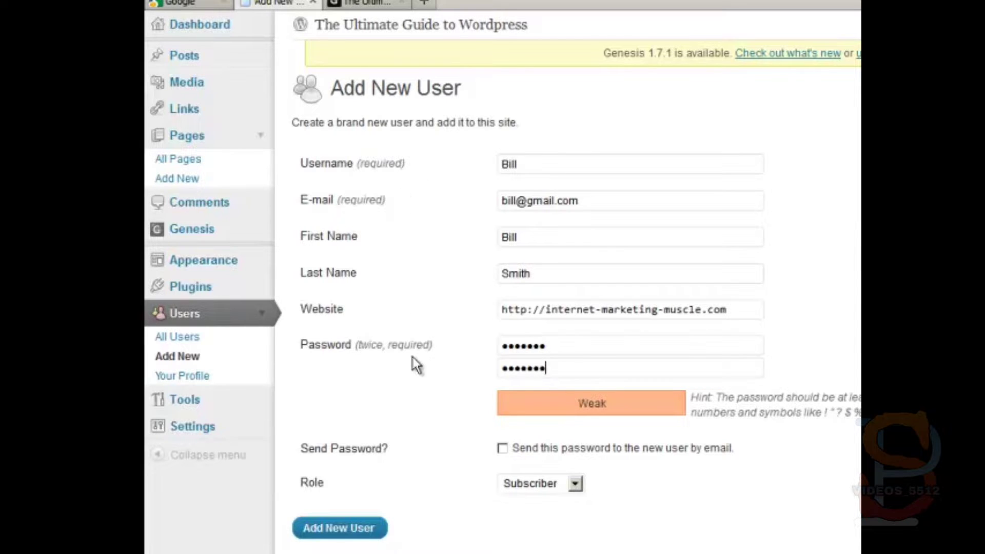
Enable sending the password to the new user by e-mail, leaving the role as Subscriber
left_click(502, 449)
left_click(608, 202)
left_click_drag(607, 202, 486, 183)
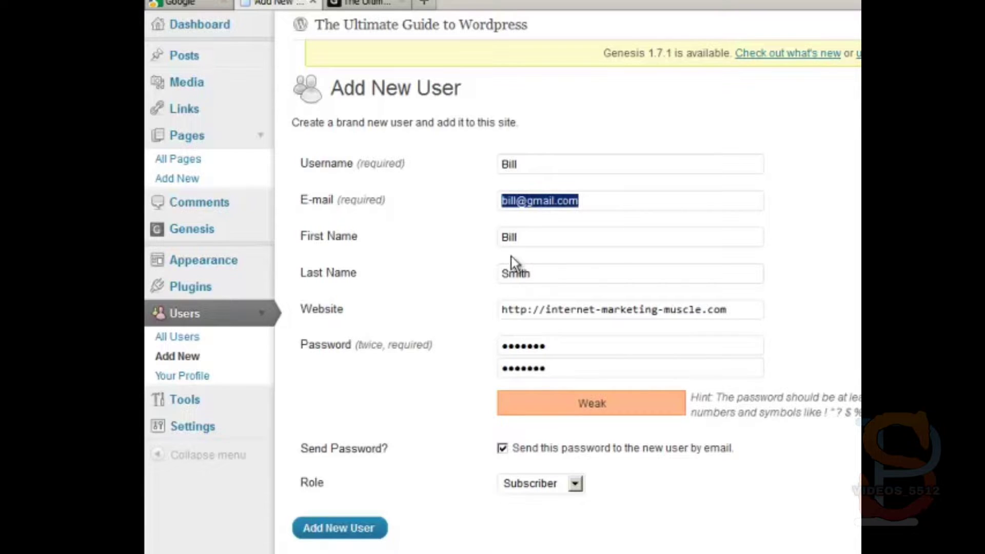
left_click_drag(593, 345, 463, 358)
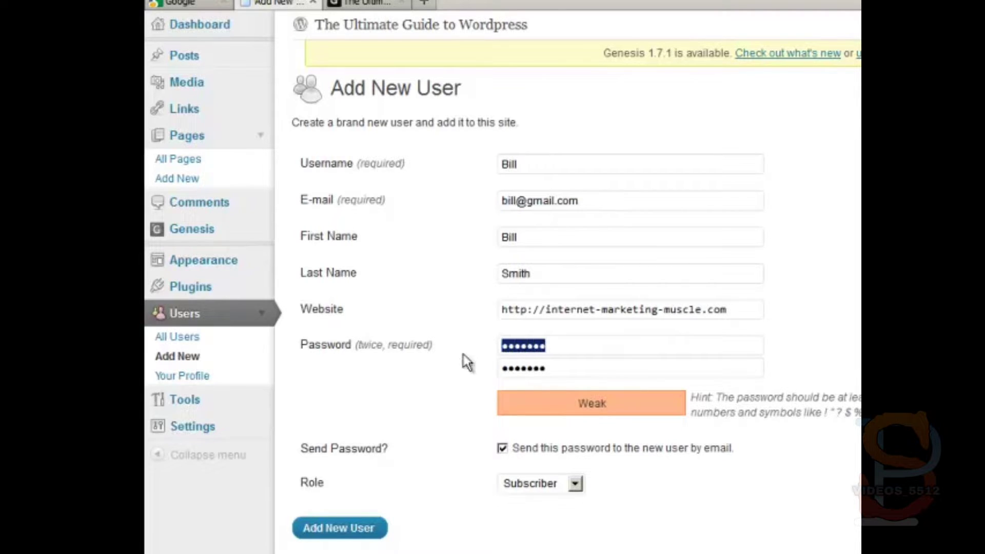
left_click(514, 489)
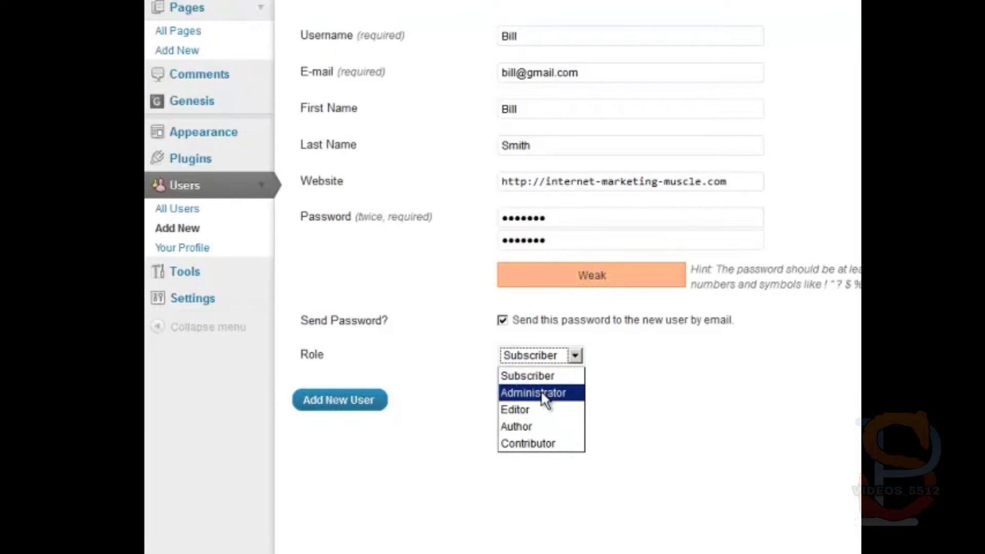
Set the new user's role to Administrator and create the account
left_click(536, 376)
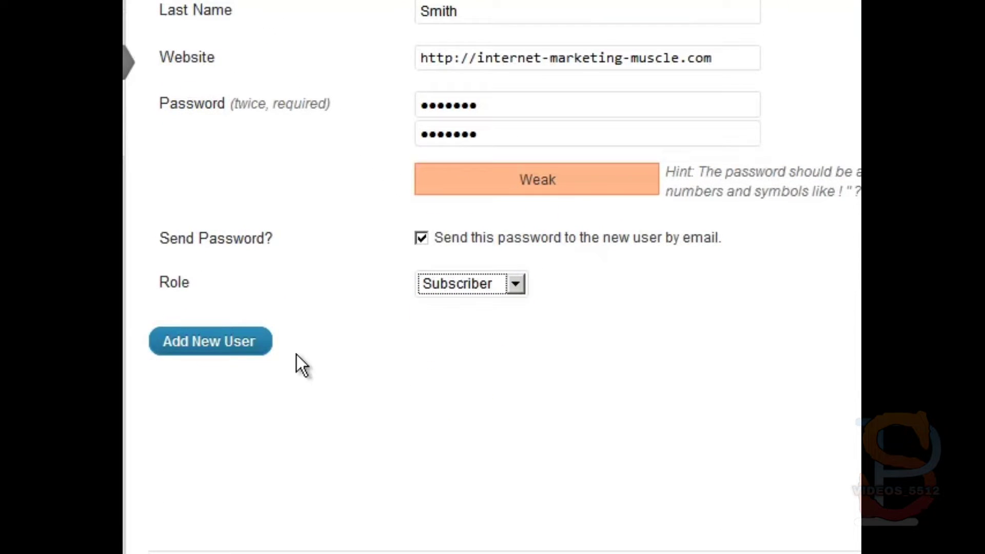
left_click(454, 283)
left_click(443, 332)
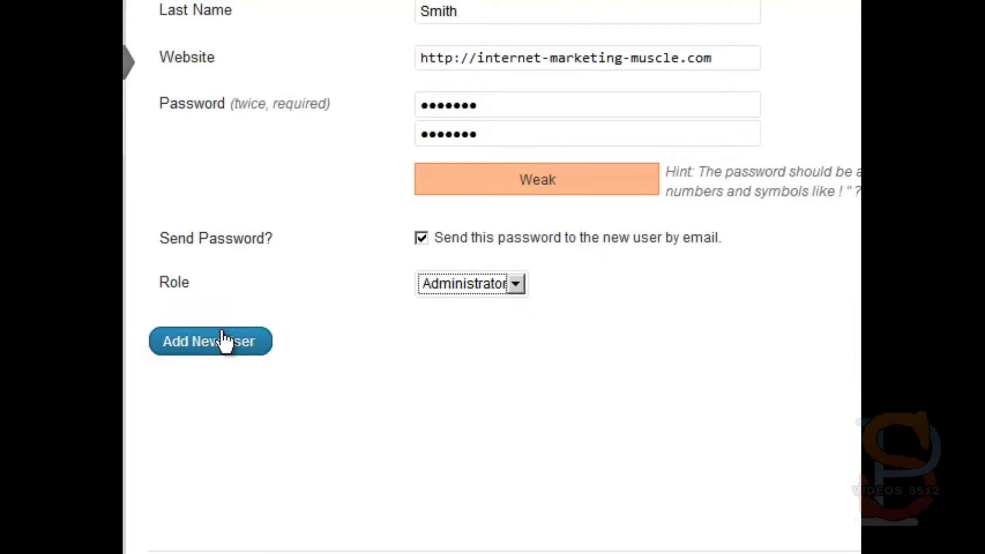
left_click(199, 345)
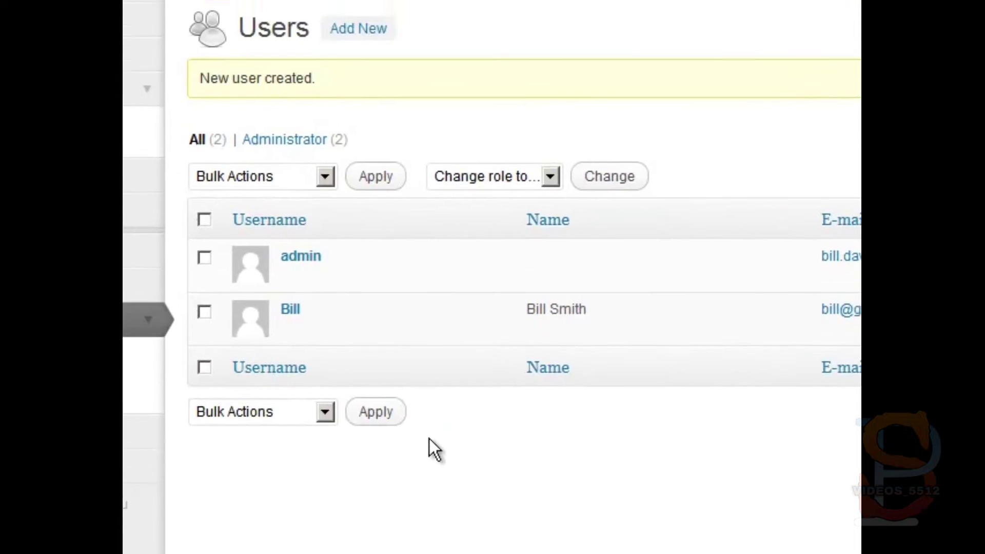
mouse_move(328, 331)
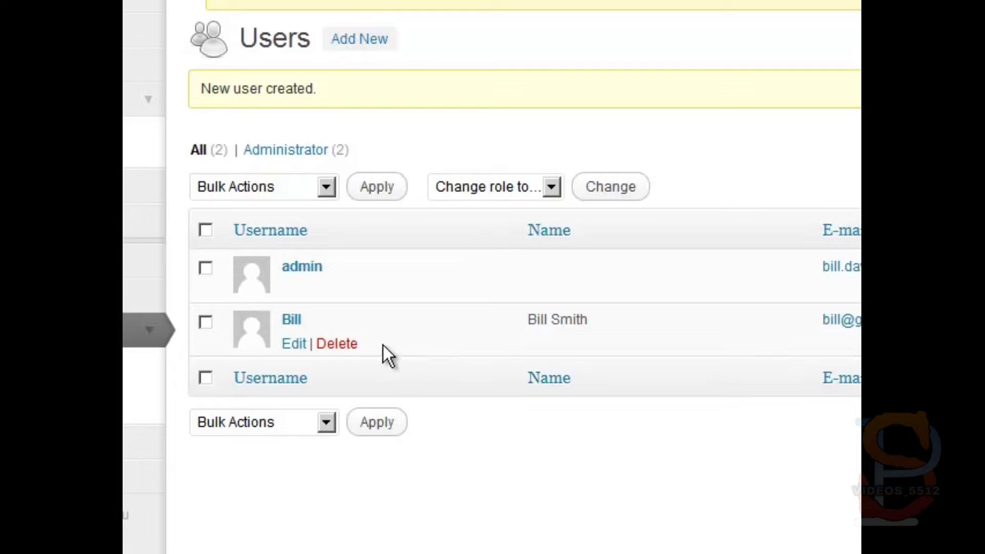
Delete the newly added user, choosing to delete all their posts and links
left_click(334, 344)
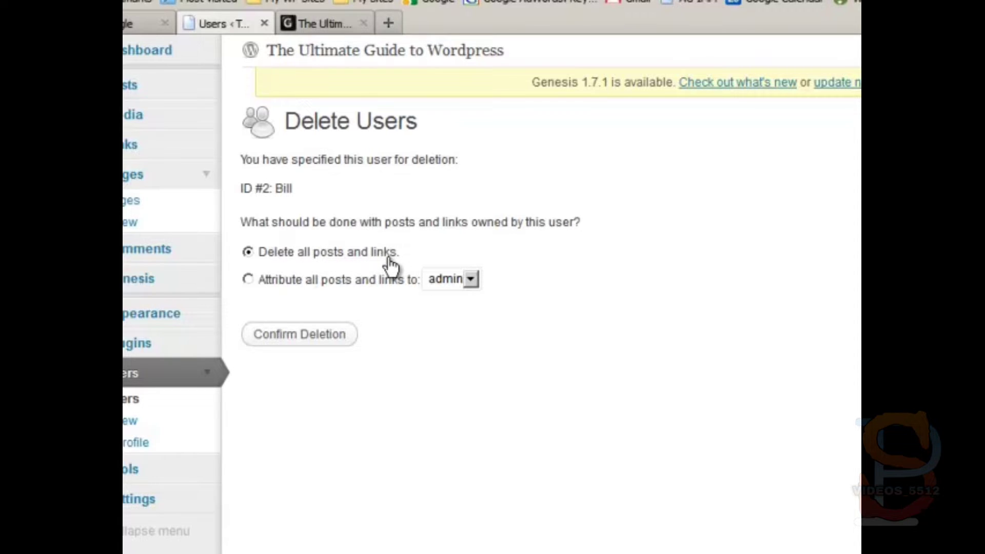
left_click(248, 279)
left_click(470, 279)
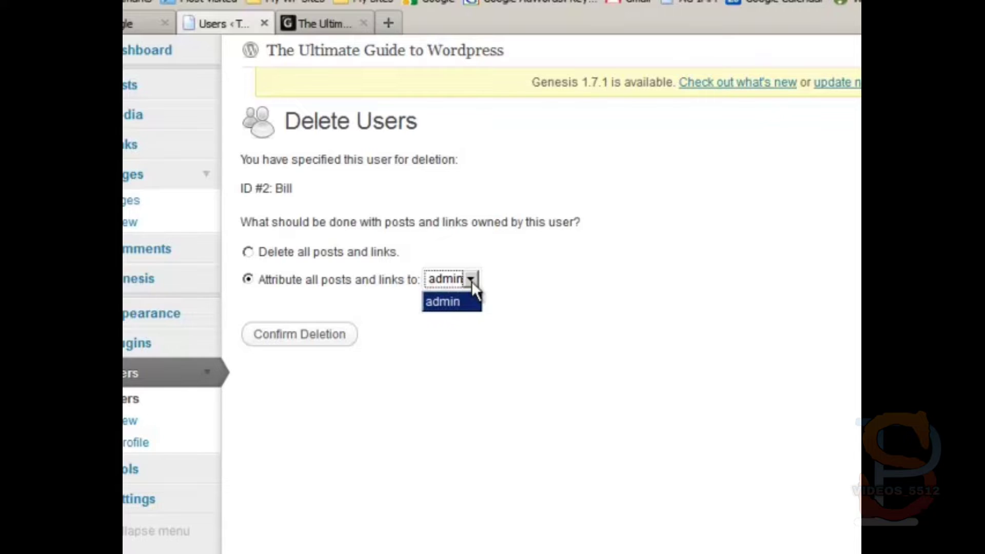
left_click(549, 274)
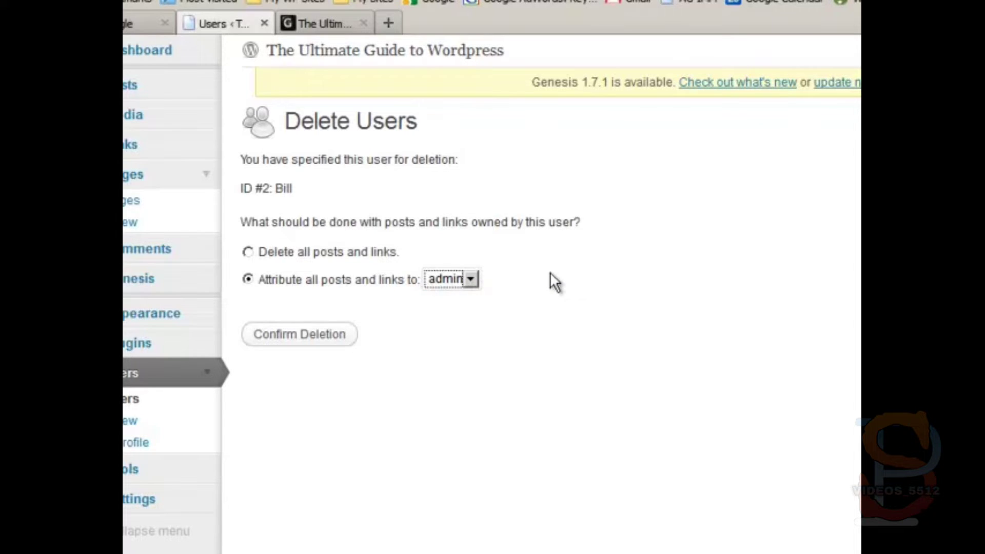
left_click(247, 252)
left_click(288, 340)
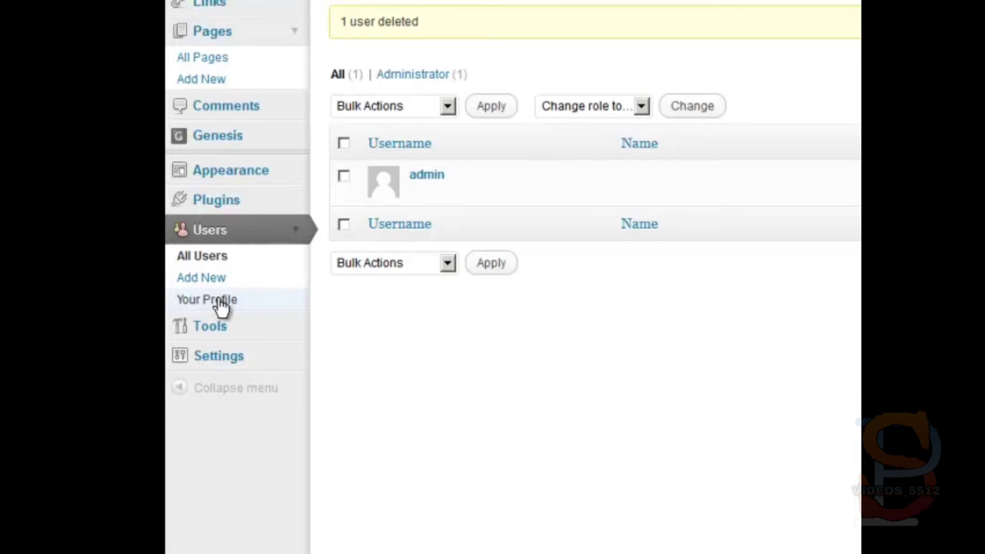
On the admin's profile, enter a first and last name and replace the nickname
left_click(219, 302)
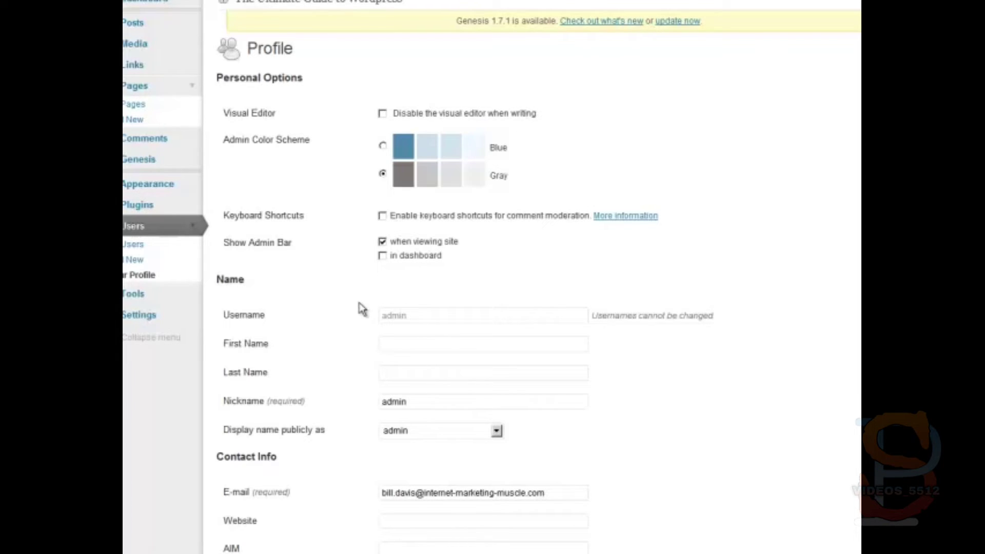
left_click(393, 343)
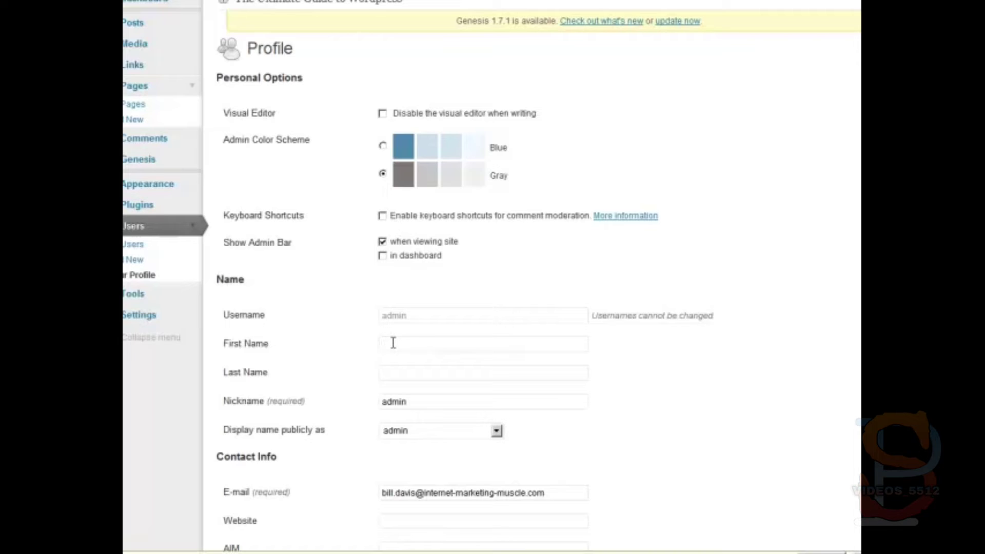
key("Tab")
left_click_drag(408, 401, 374, 402)
type("Tom")
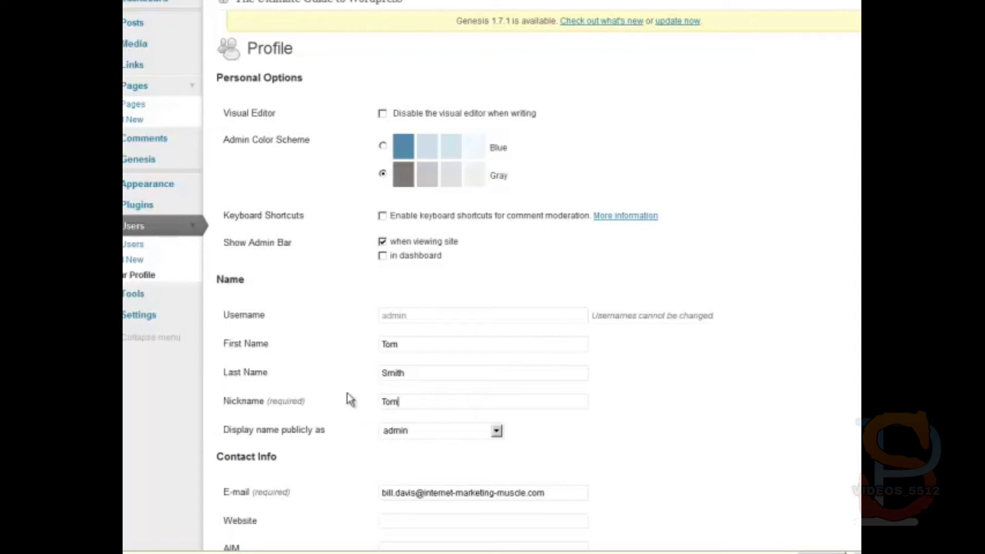
Set the public display name to the first name and clear the e-mail field
left_click(409, 435)
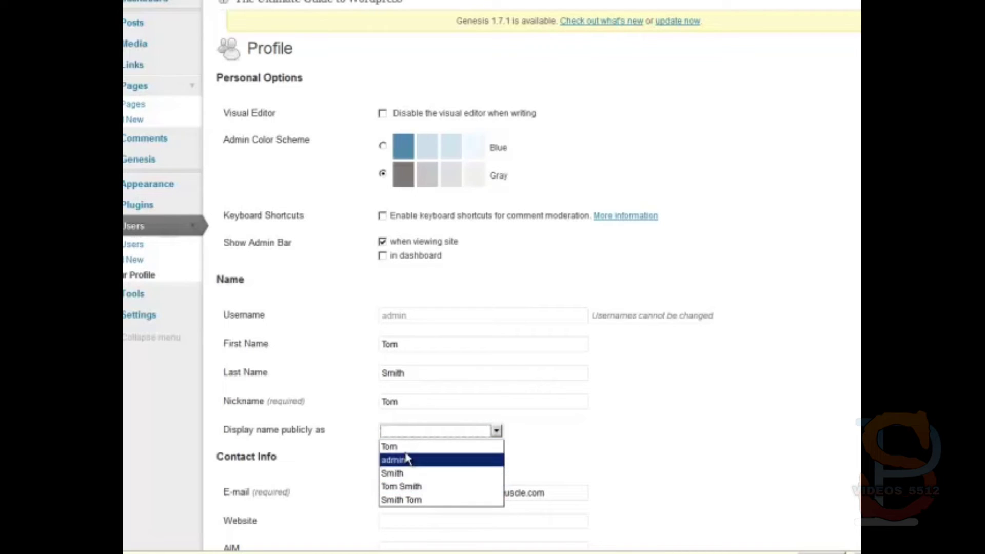
left_click(405, 447)
scroll(364, 450, "down", 3)
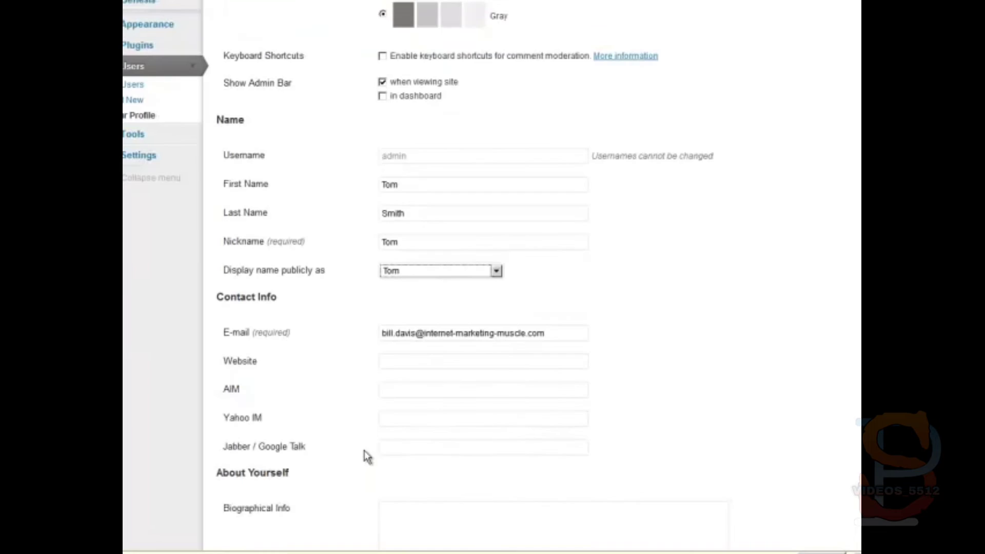
left_click_drag(560, 336, 335, 296)
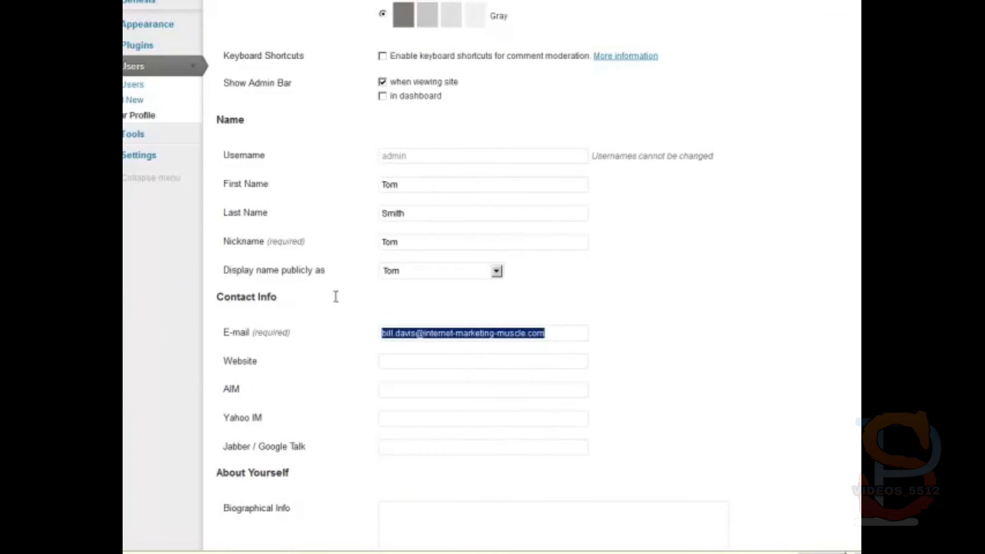
type("b")
key("BackSpace")
type("tom")
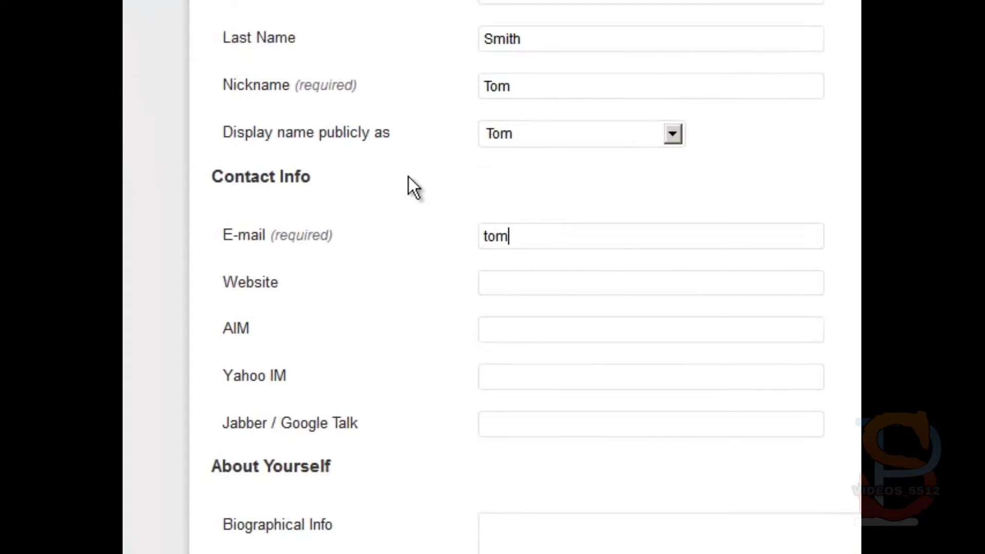
type("@")
key("BackSpace")
key("BackSpace")
key("BackSpace")
key("BackSpace")
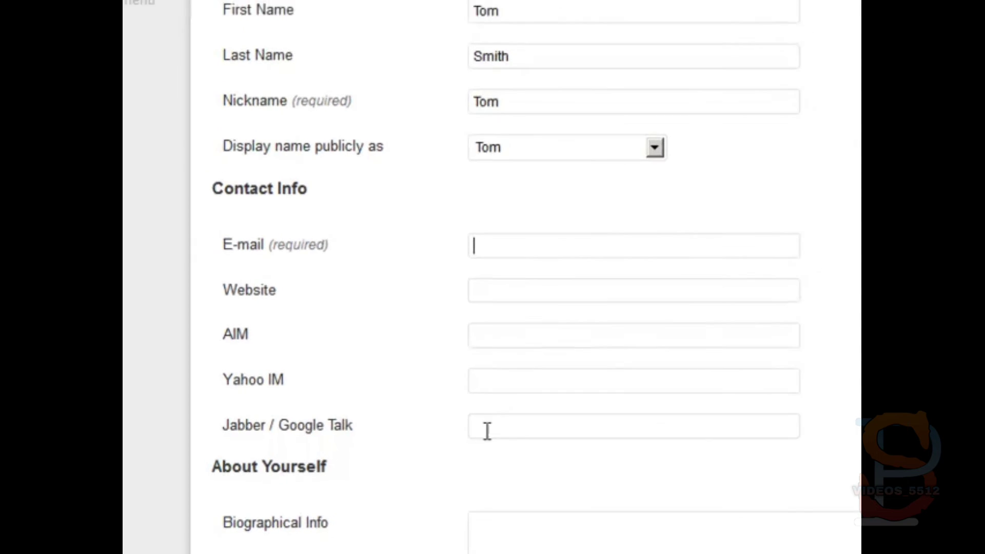
left_click(518, 547)
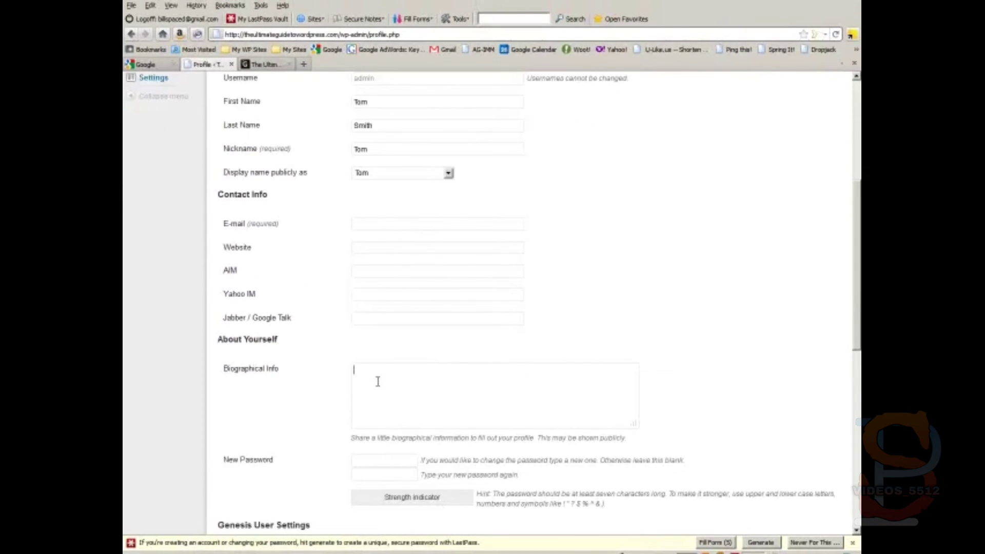
scroll(377, 381, "down", 2)
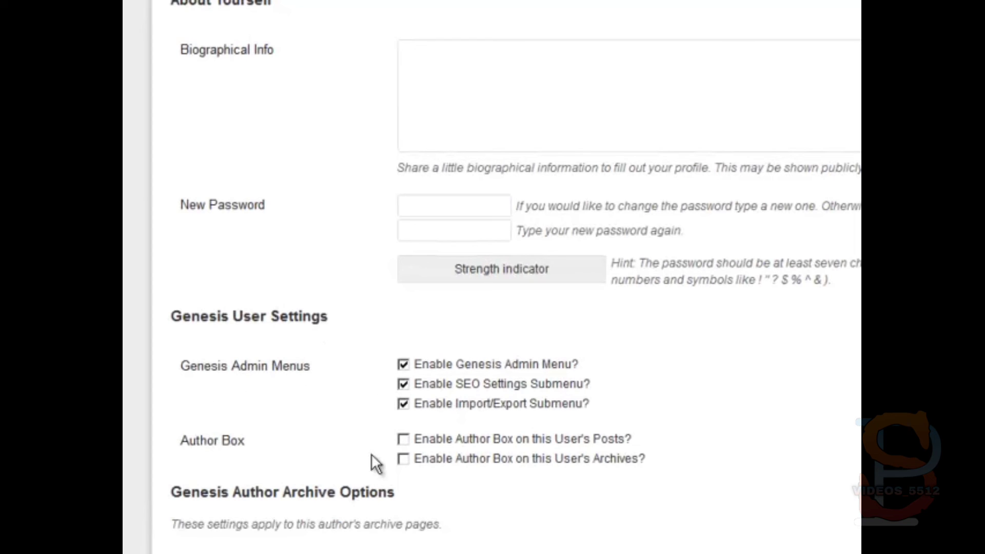
scroll(370, 455, "up", 2)
scroll(371, 454, "up", 10)
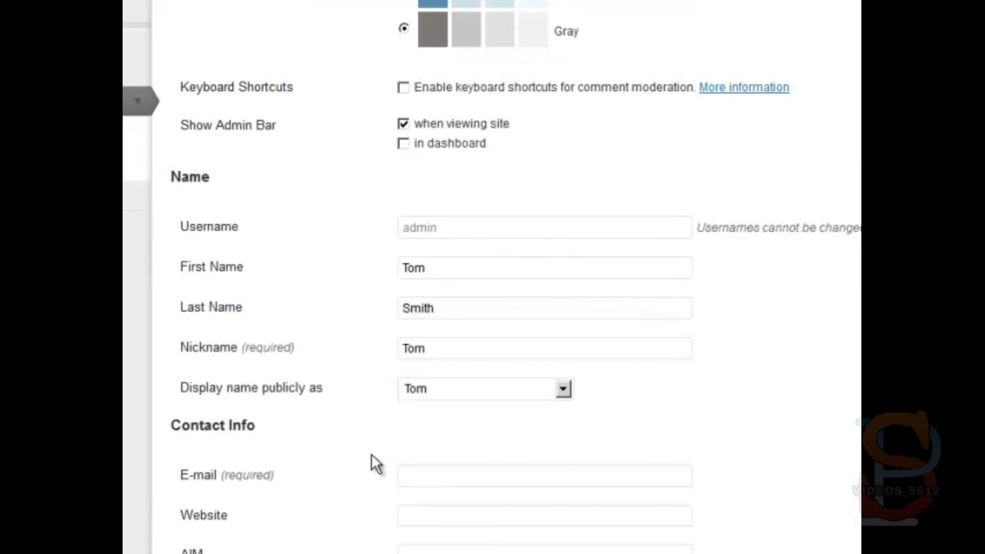
scroll(371, 452, "down", 20)
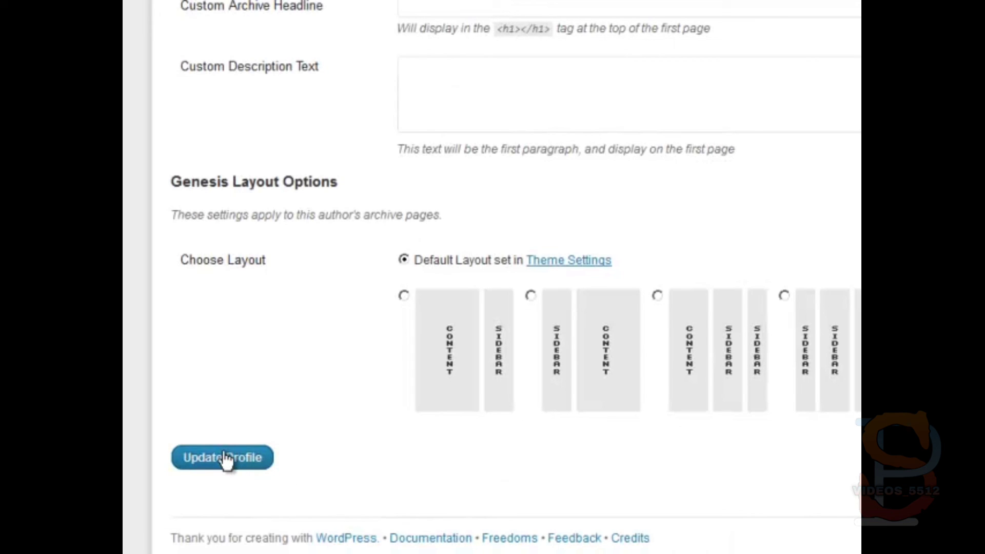
scroll(225, 458, "up", 14)
scroll(324, 105, "up", 6)
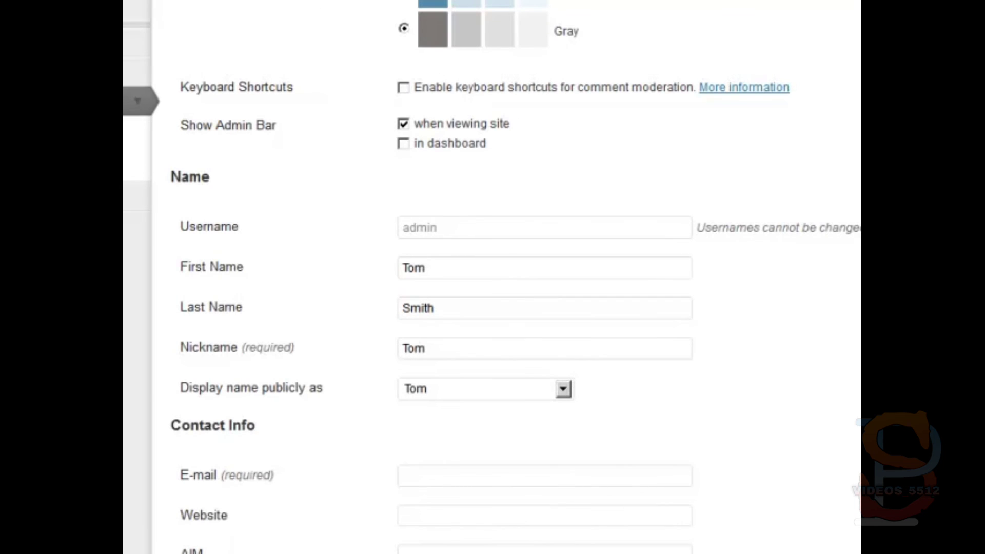